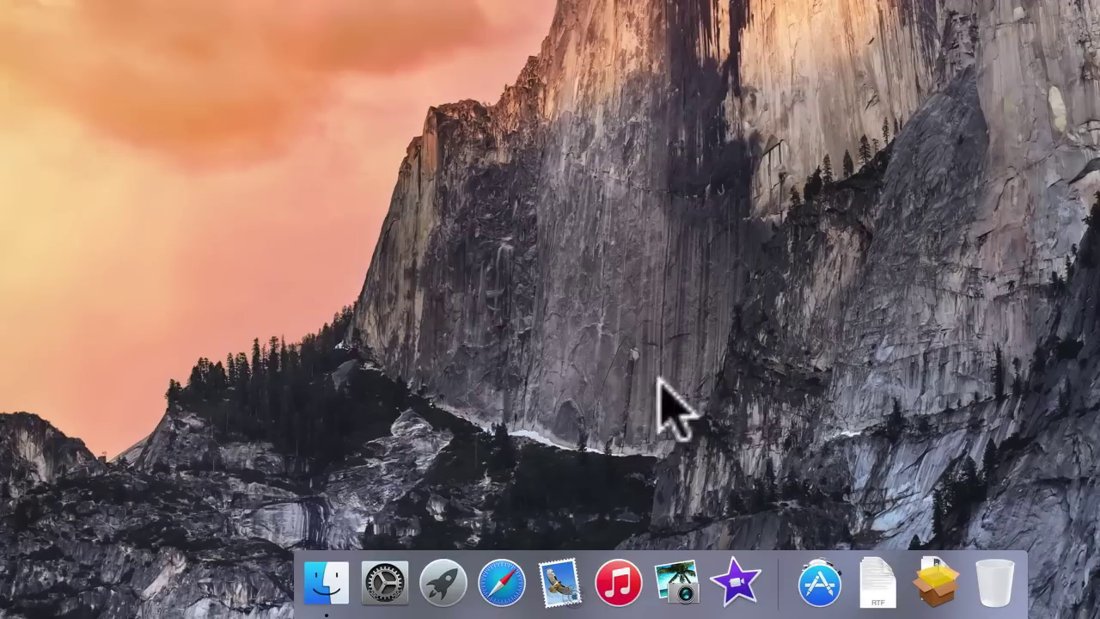
Open the ChronoAgent pane in System Preferences and unlock it with the administrator password.
click(394, 581)
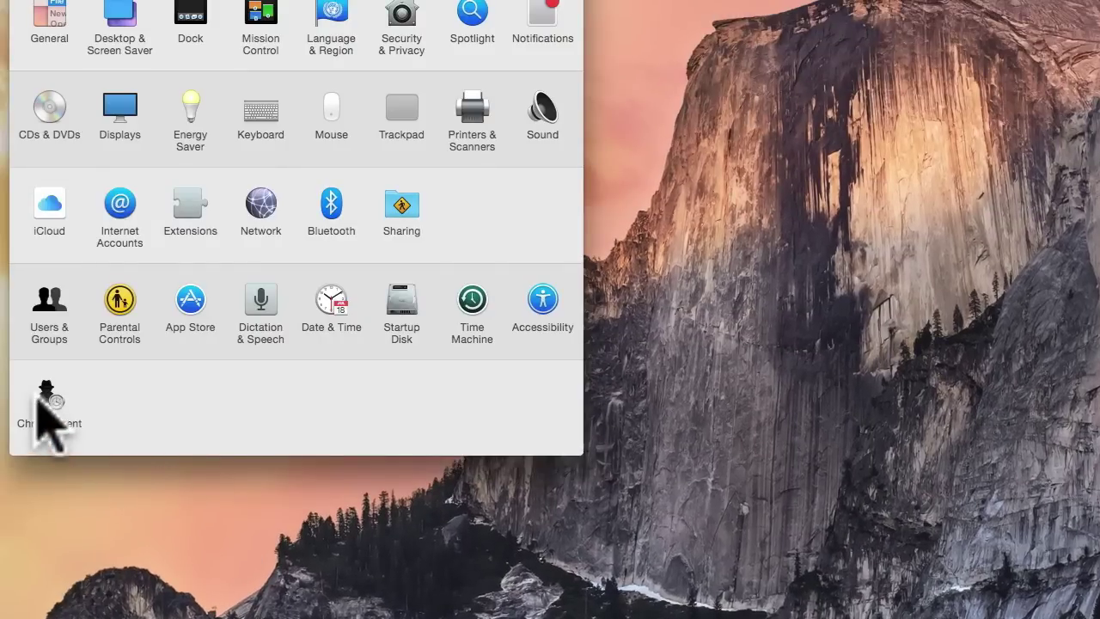
click(43, 397)
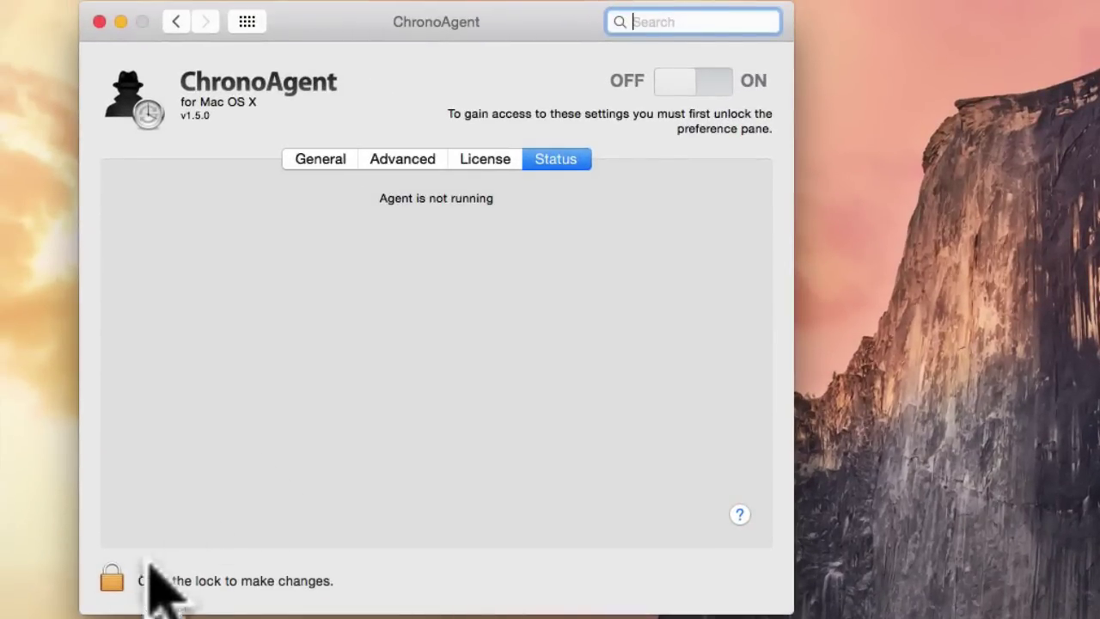
click(112, 580)
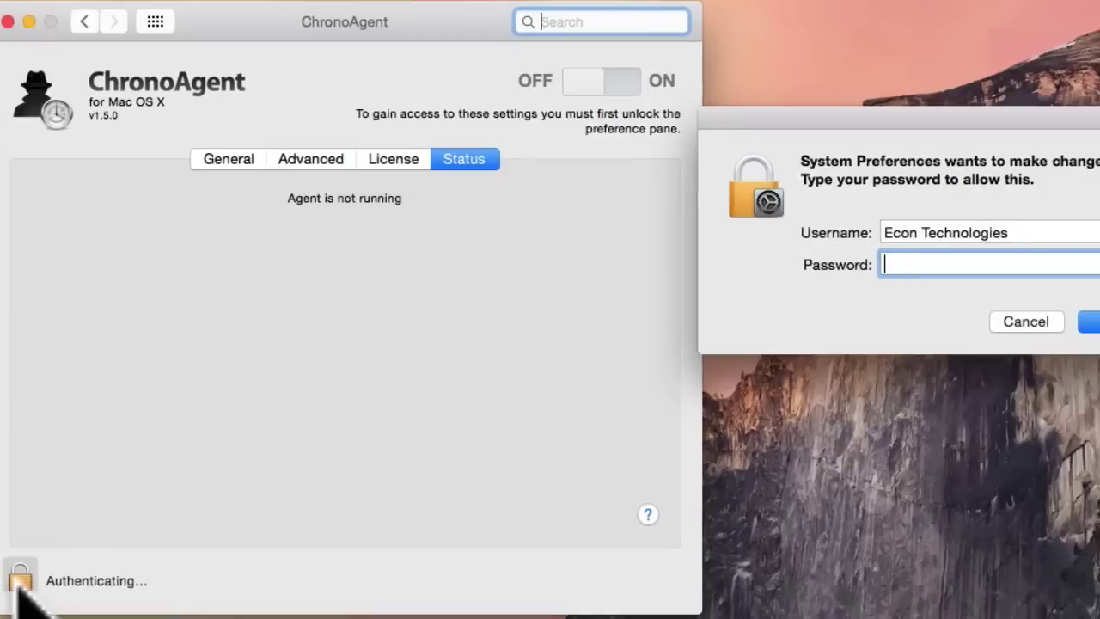
text(•••••••••)
key(Return)
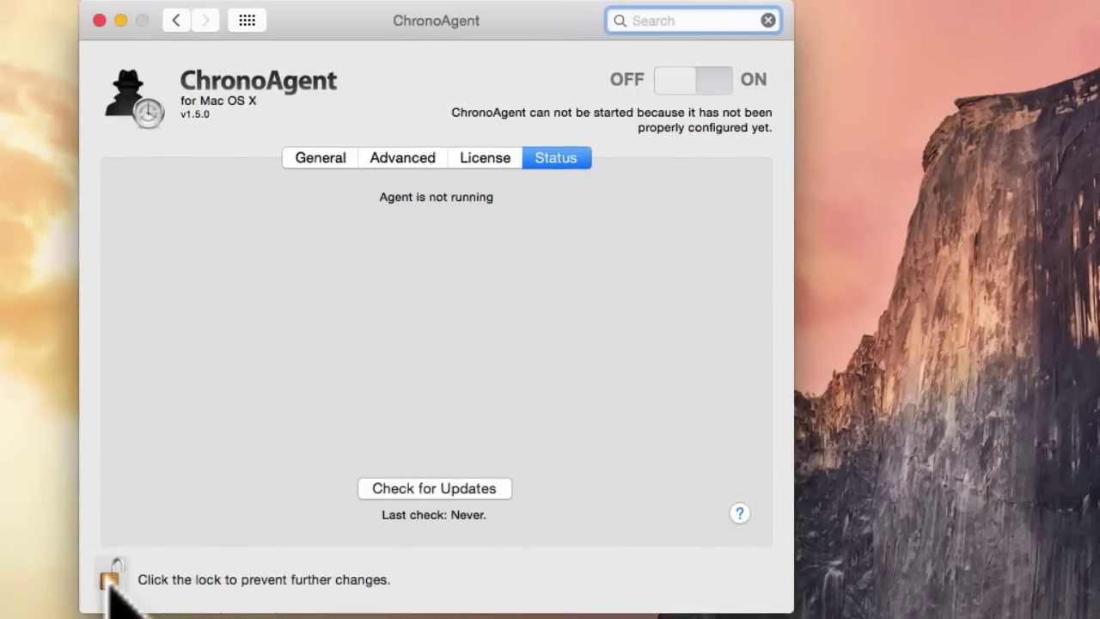
On the General tab, rename the agent to the Mac's name, dropping the ChronoAgent@ prefix.
click(303, 160)
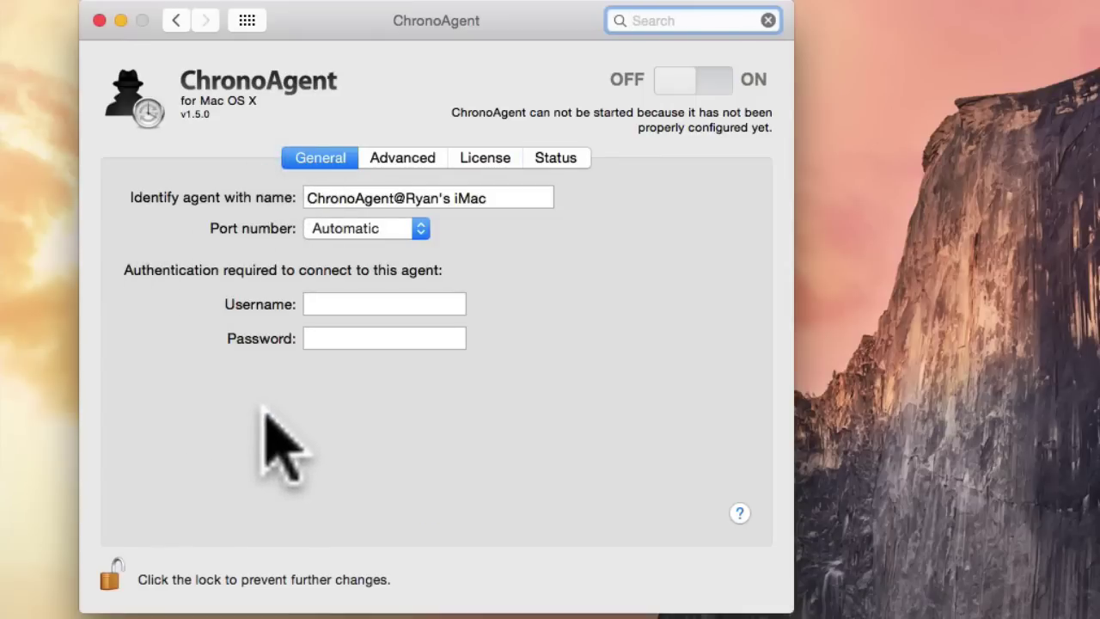
drag(497, 204, 62, 178)
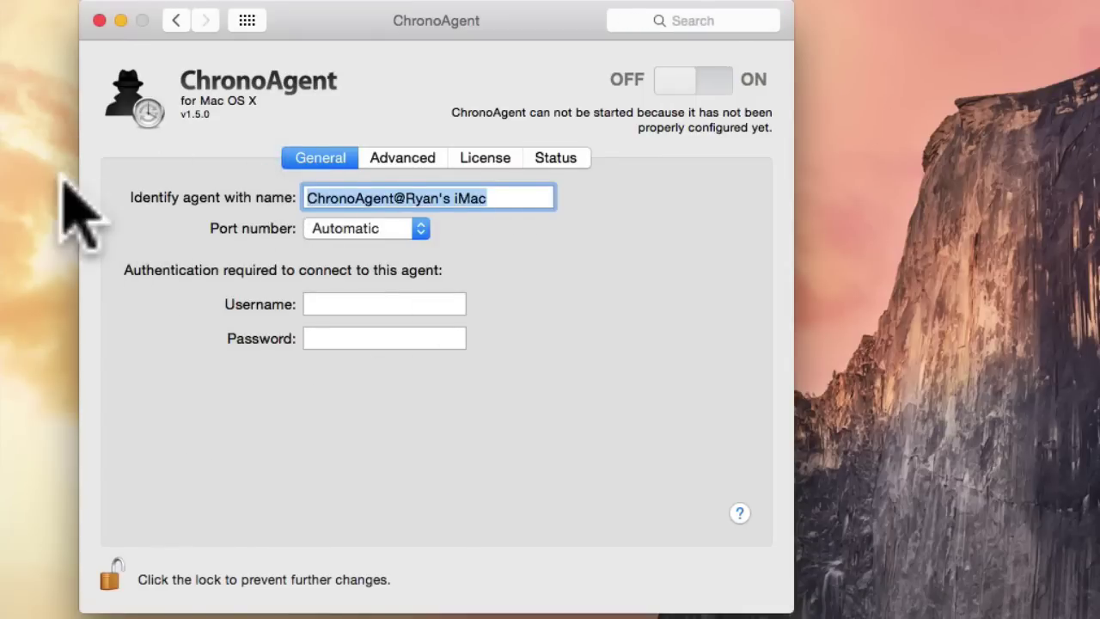
text(Ryan's iM)
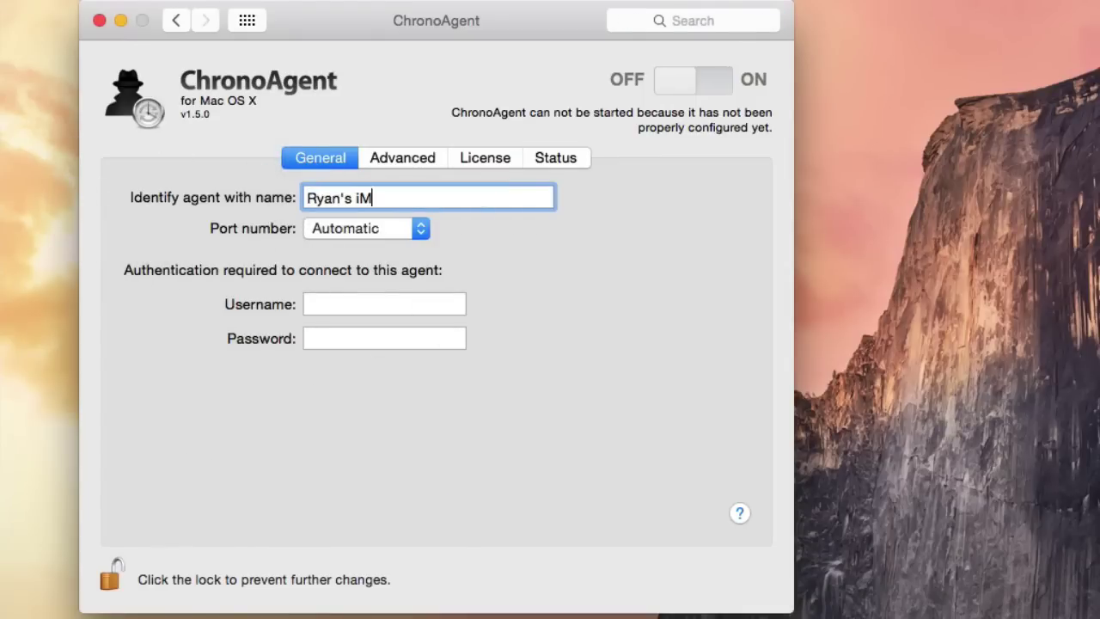
text(ac)
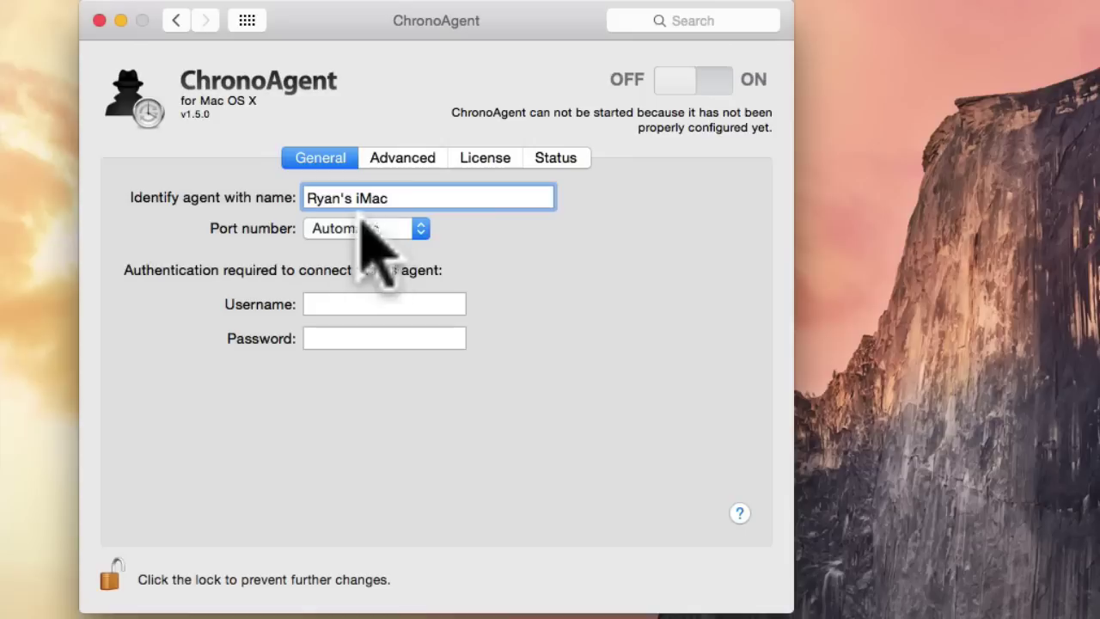
Try Manual for the port number, then return it to Automatic.
click(419, 226)
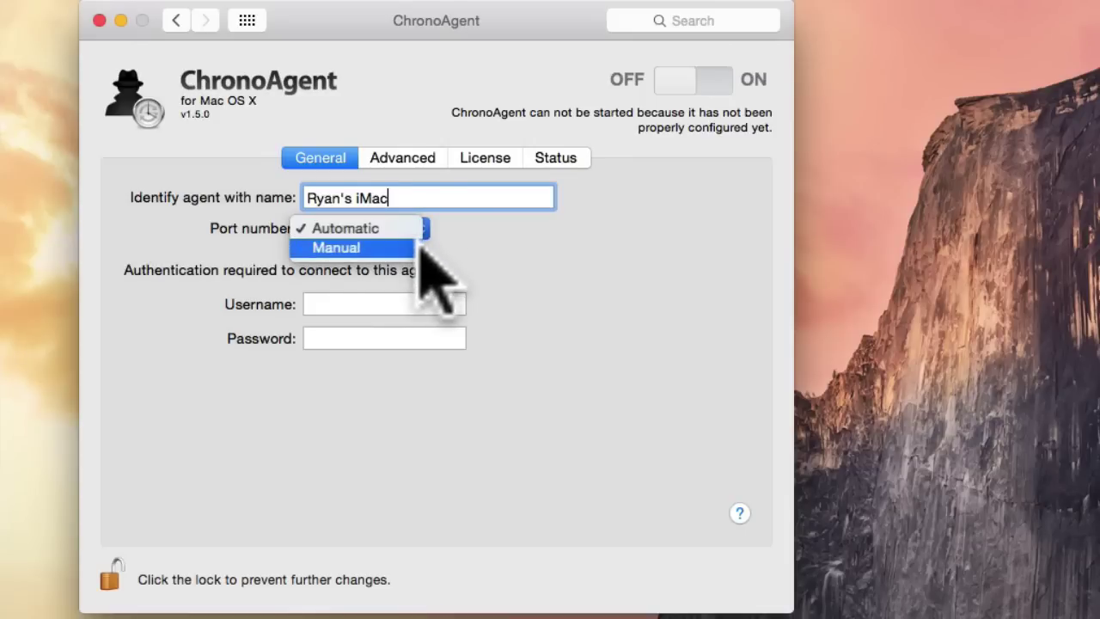
click(421, 248)
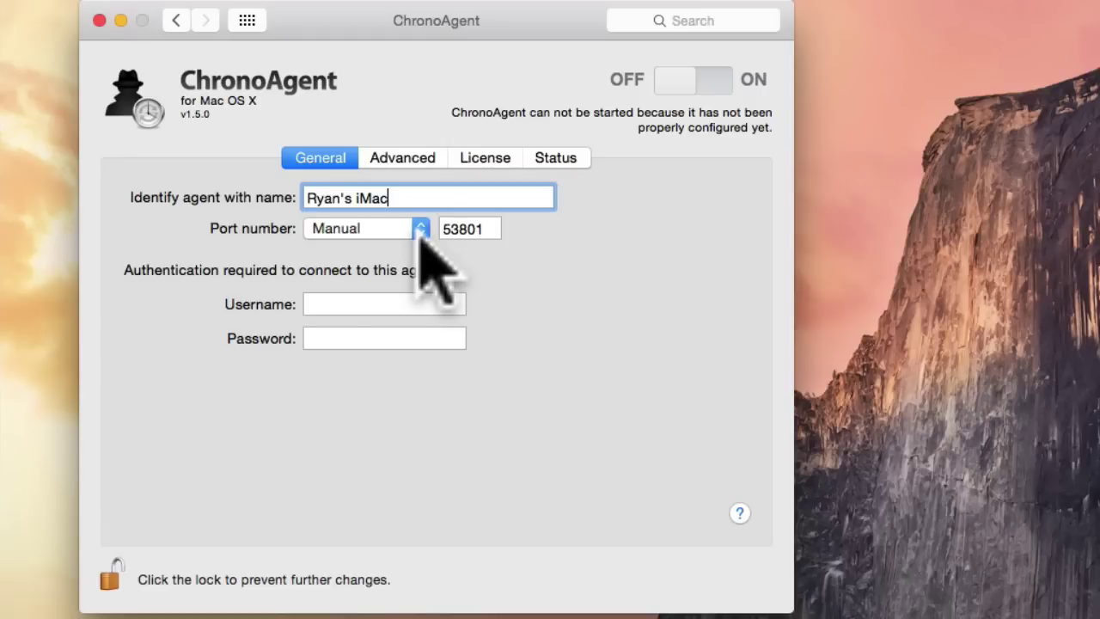
click(420, 228)
click(420, 210)
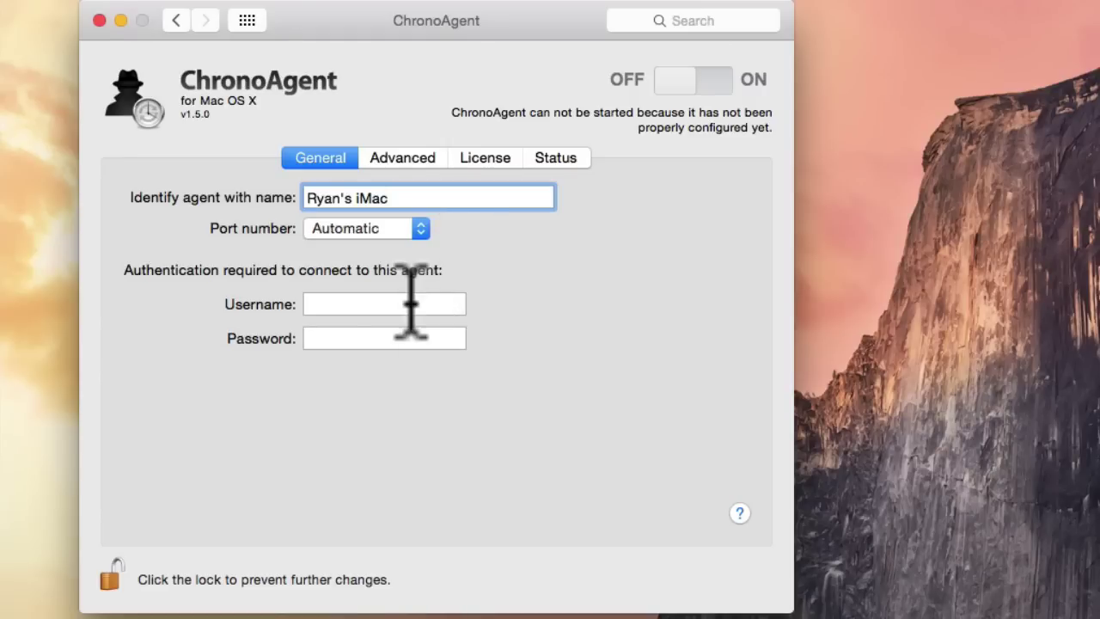
Enter the connection username and a 4-character password for clients.
click(413, 305)
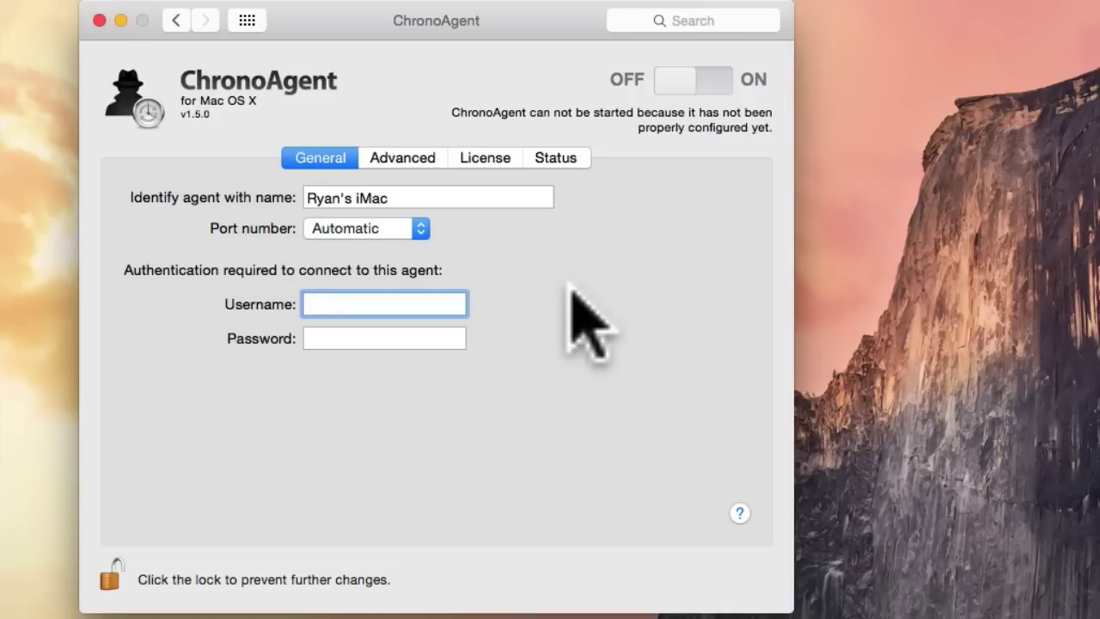
text(ryan)
key(Tab)
text(pass)
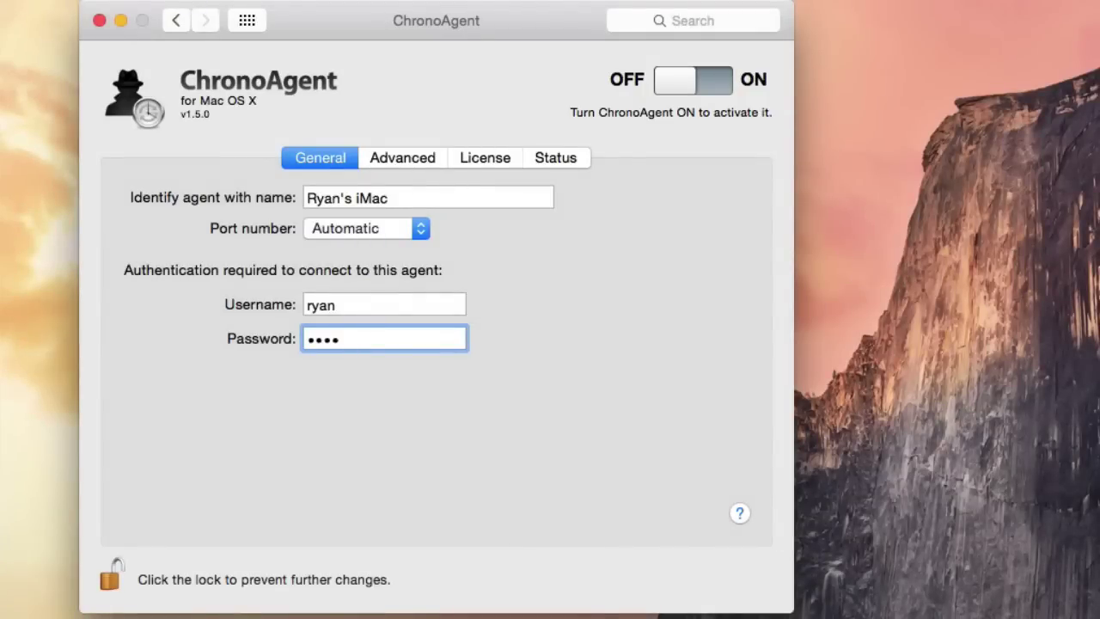
In the Advanced tab's Security settings, tick 'Require all connections to be secure'.
click(430, 158)
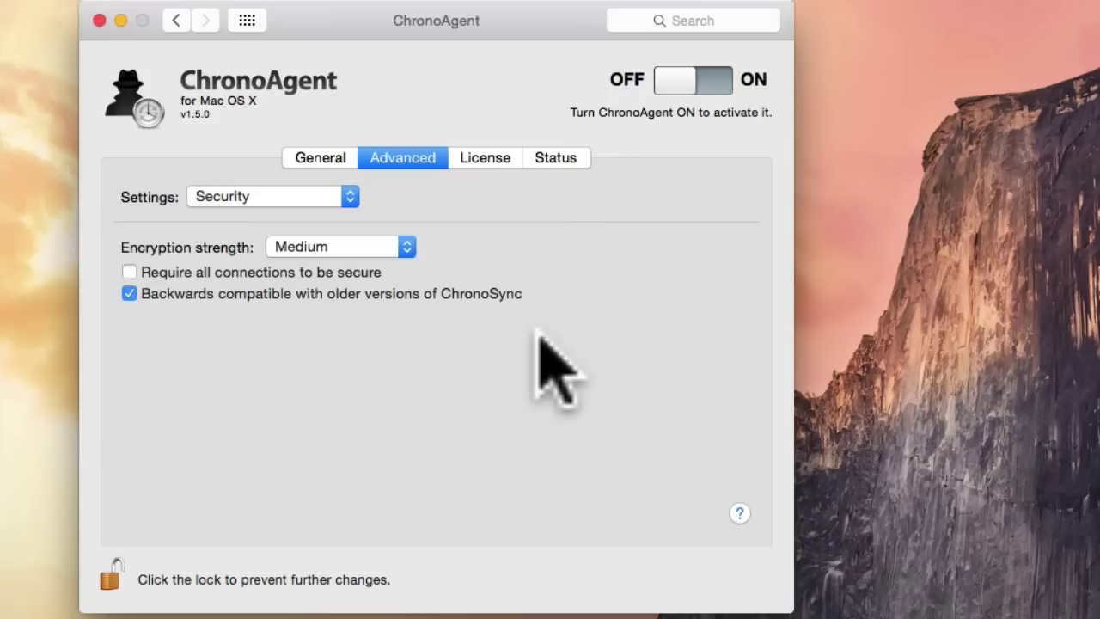
click(130, 272)
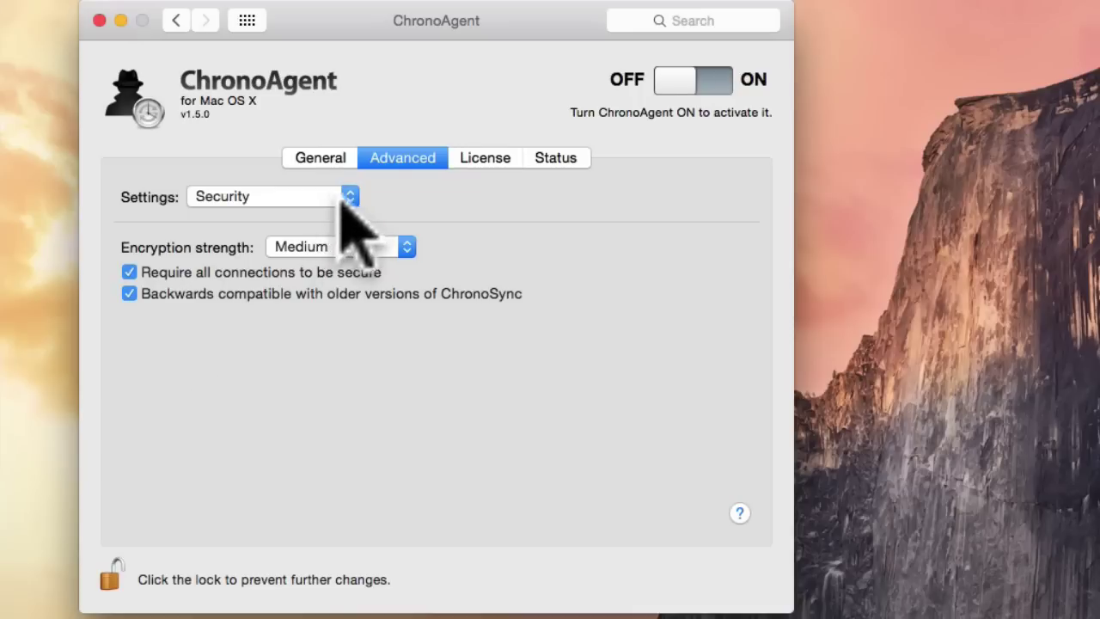
View the WAN Access, User Paths, User/Group Mapping and Miscellaneous setting categories in turn.
click(341, 195)
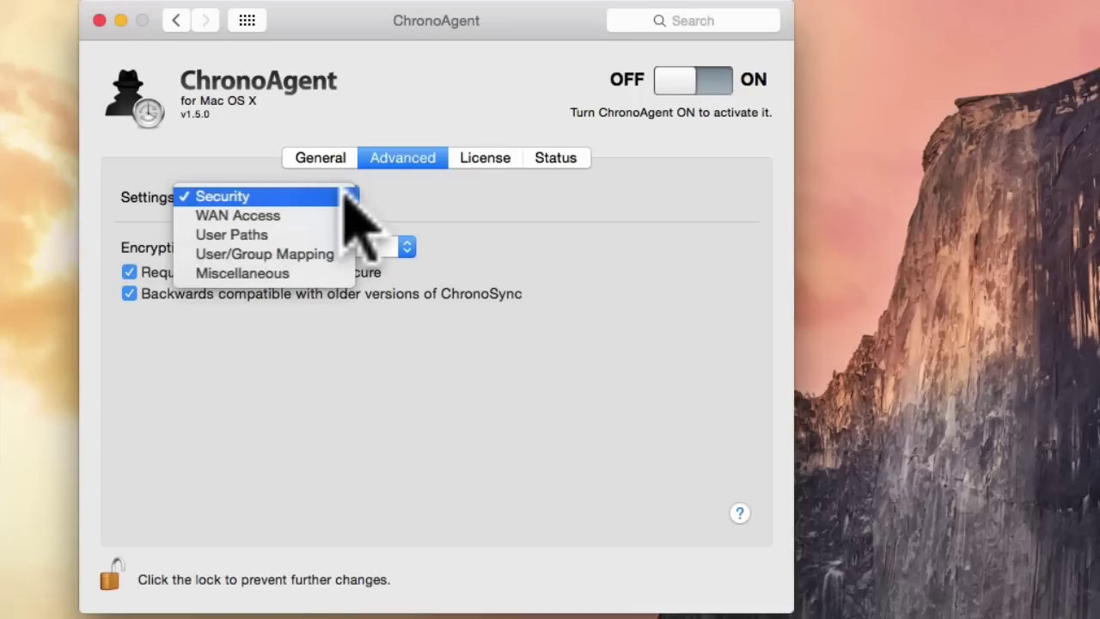
click(343, 212)
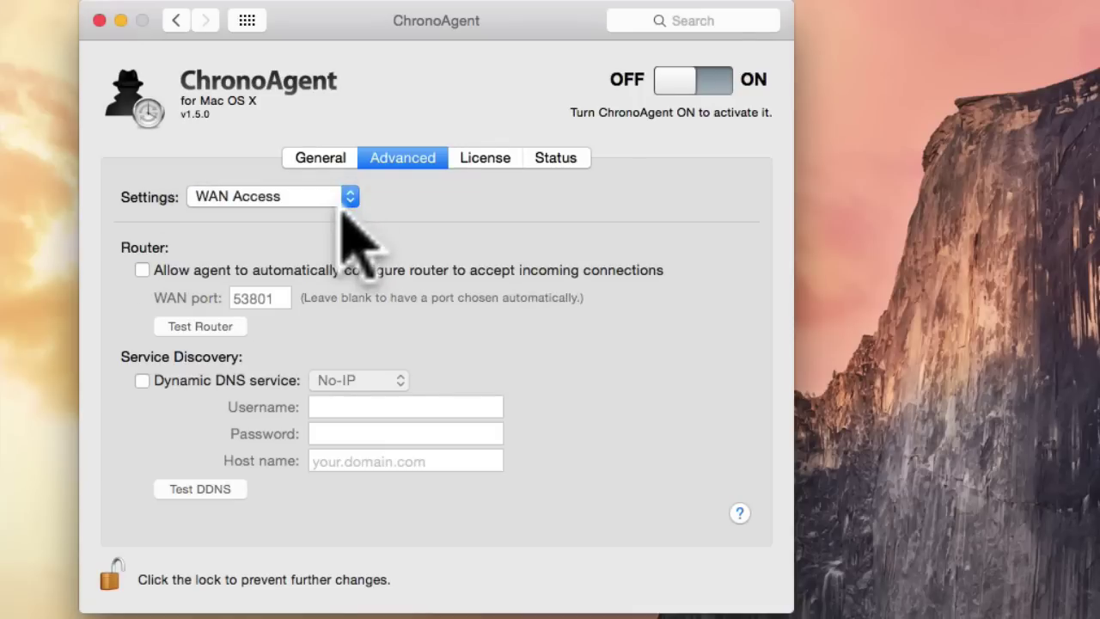
click(344, 202)
click(340, 216)
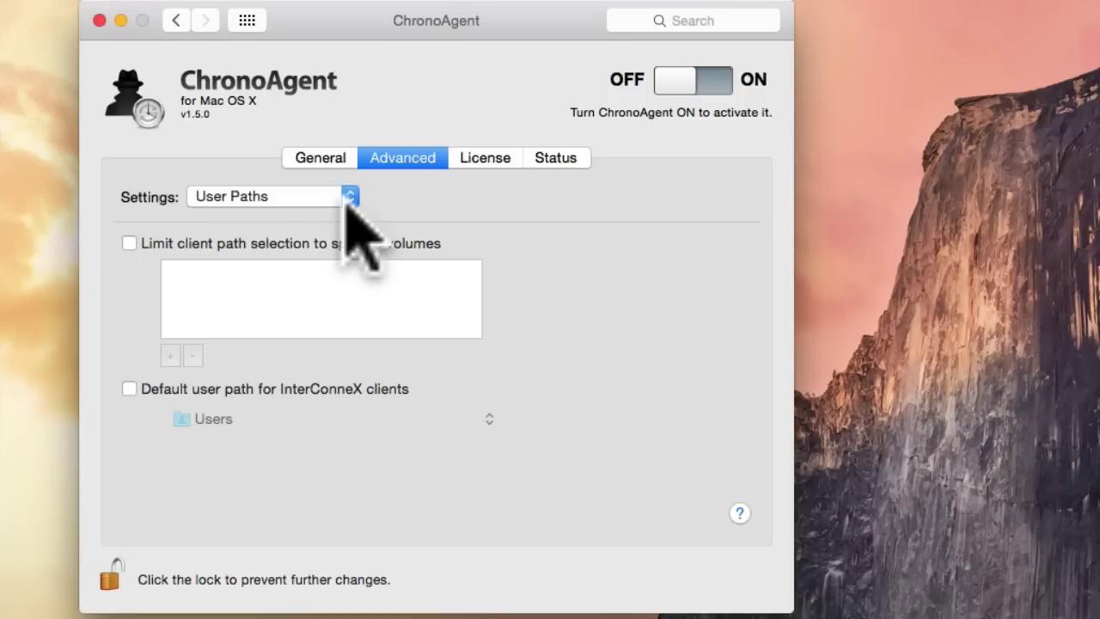
click(344, 201)
click(344, 214)
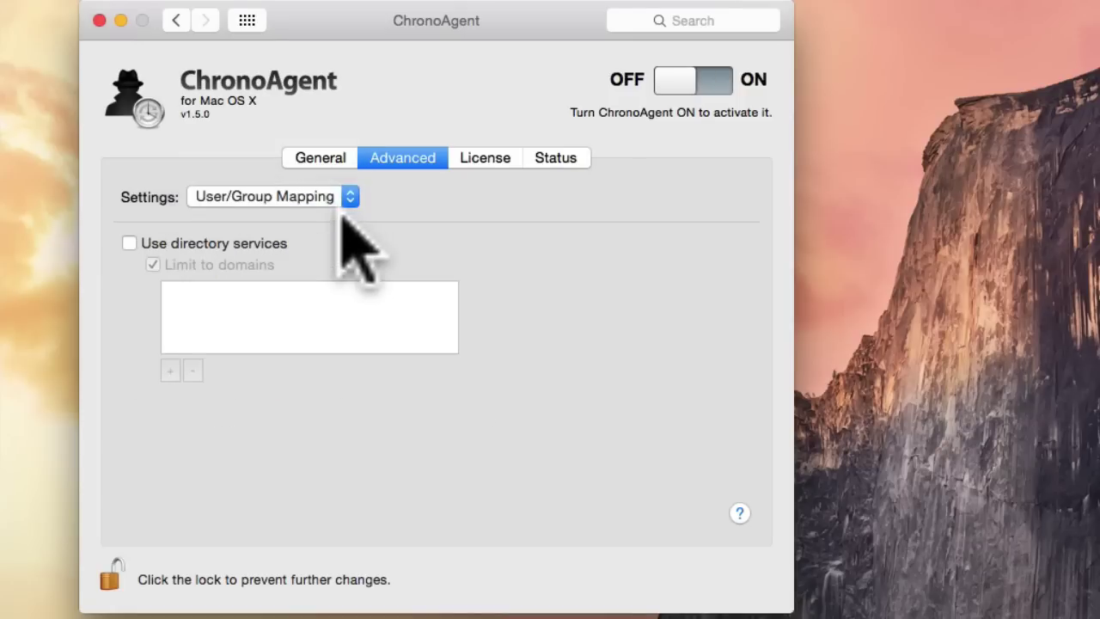
click(344, 203)
click(344, 216)
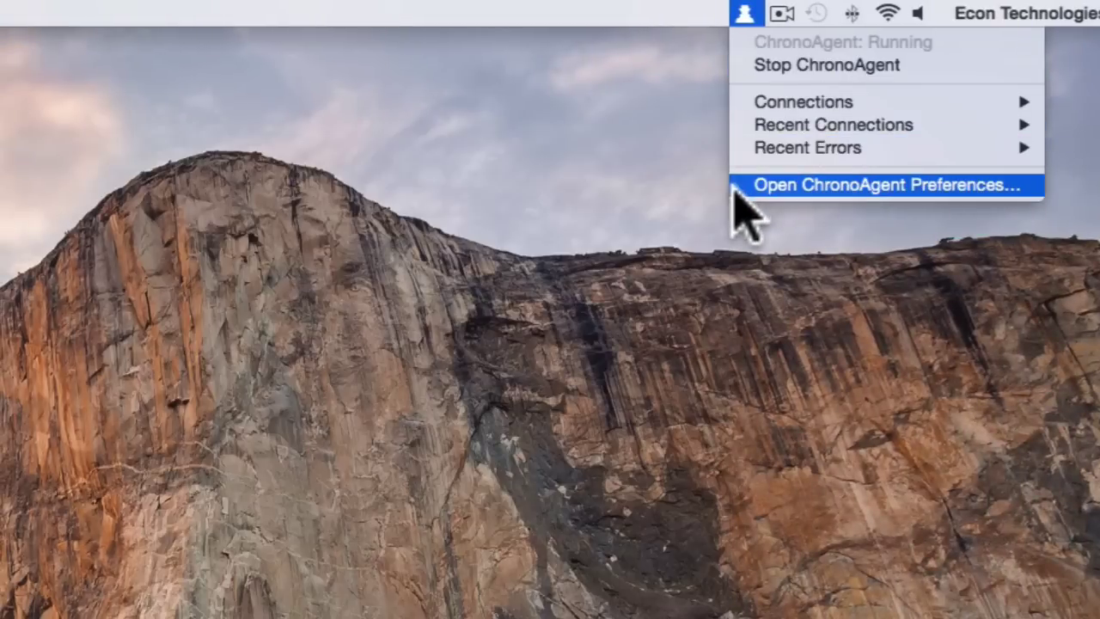
Reopen ChronoAgent preferences from the menu bar, switch the agent ON, and check its Status tab.
click(737, 185)
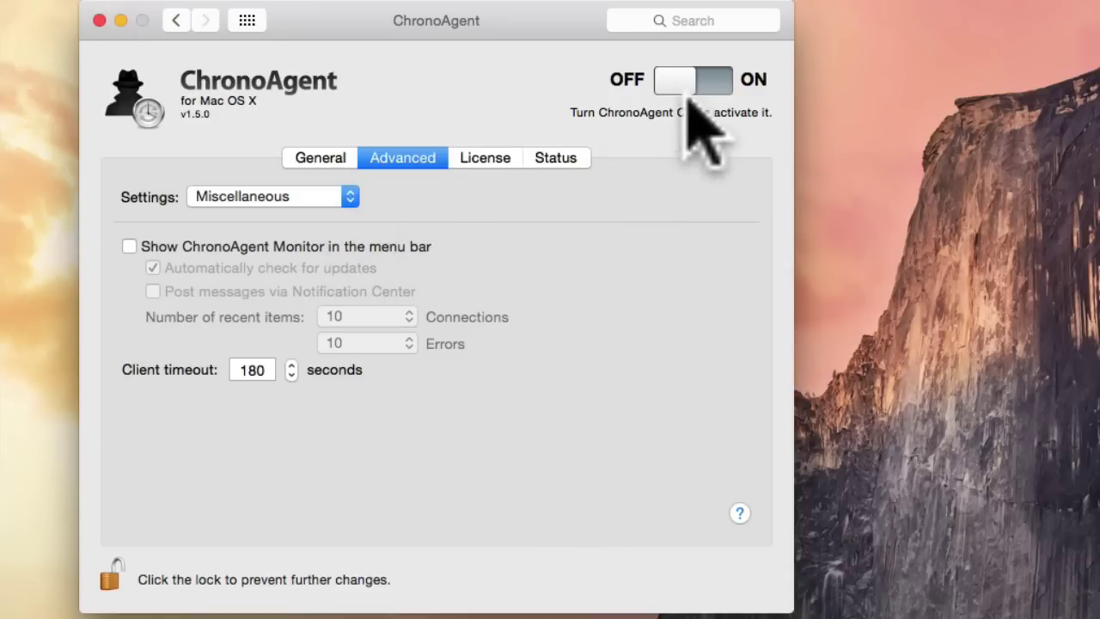
click(707, 84)
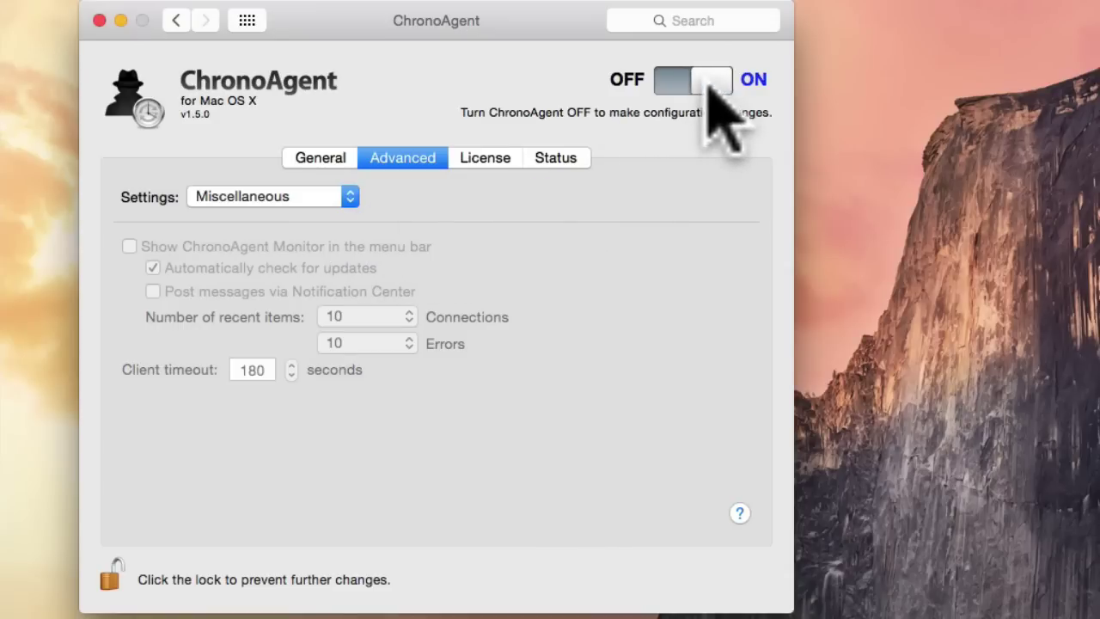
click(587, 159)
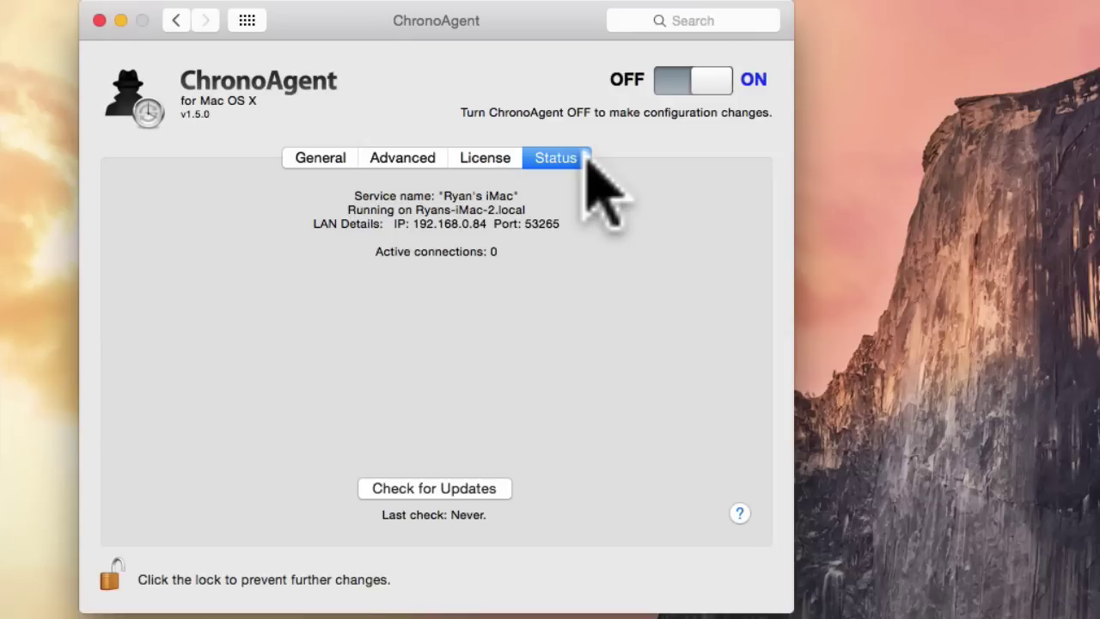